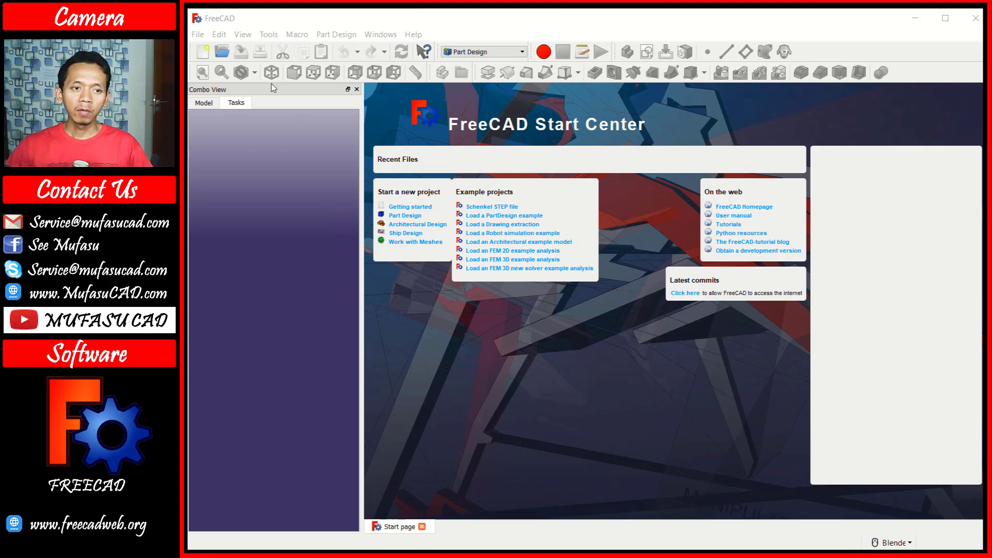
Create a new document with a Body and open a sketch on XY_Plane.
click(204, 53)
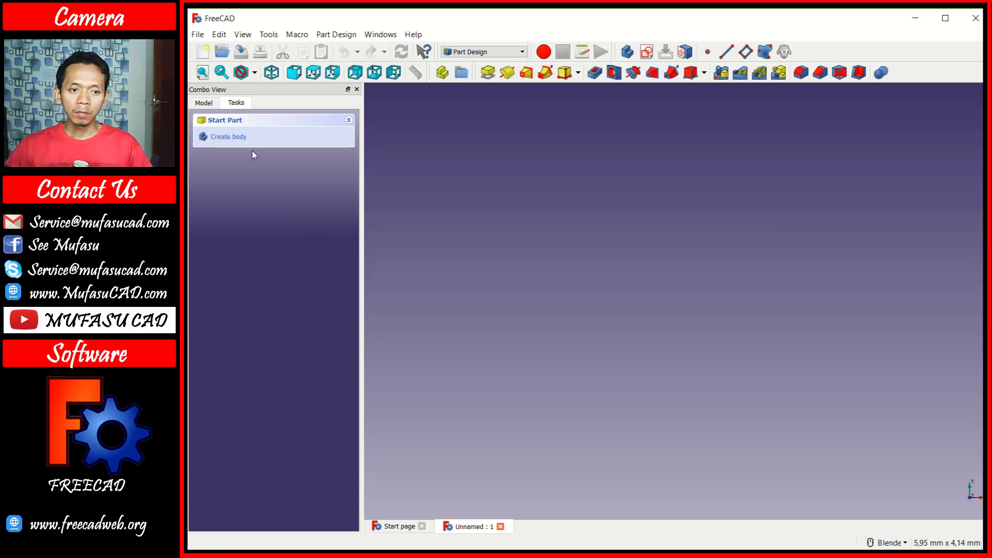
click(236, 136)
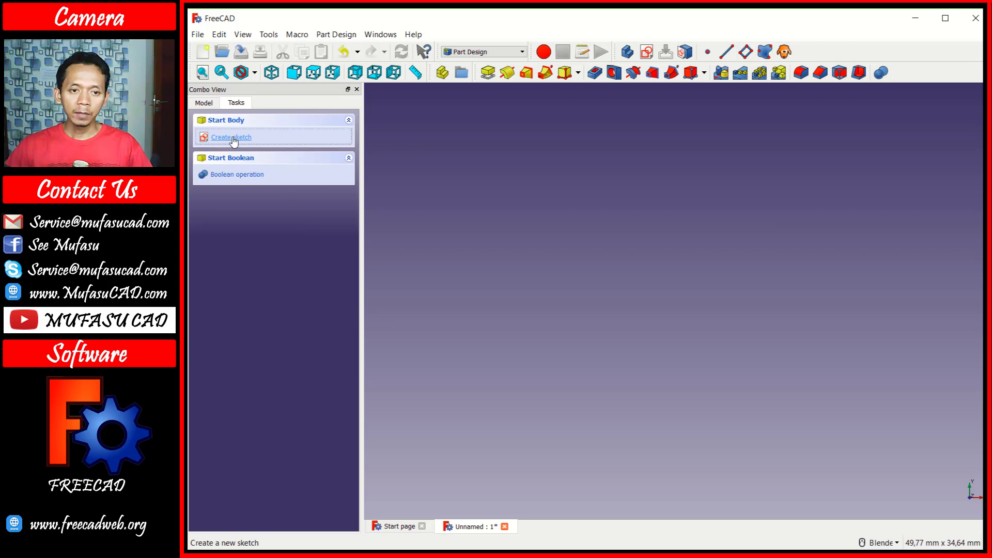
click(233, 137)
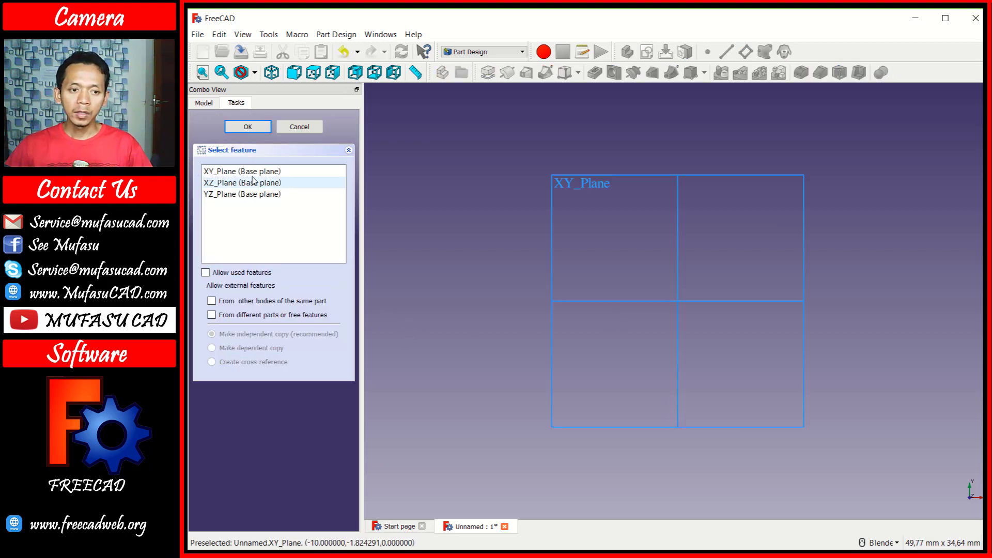
click(235, 171)
click(248, 127)
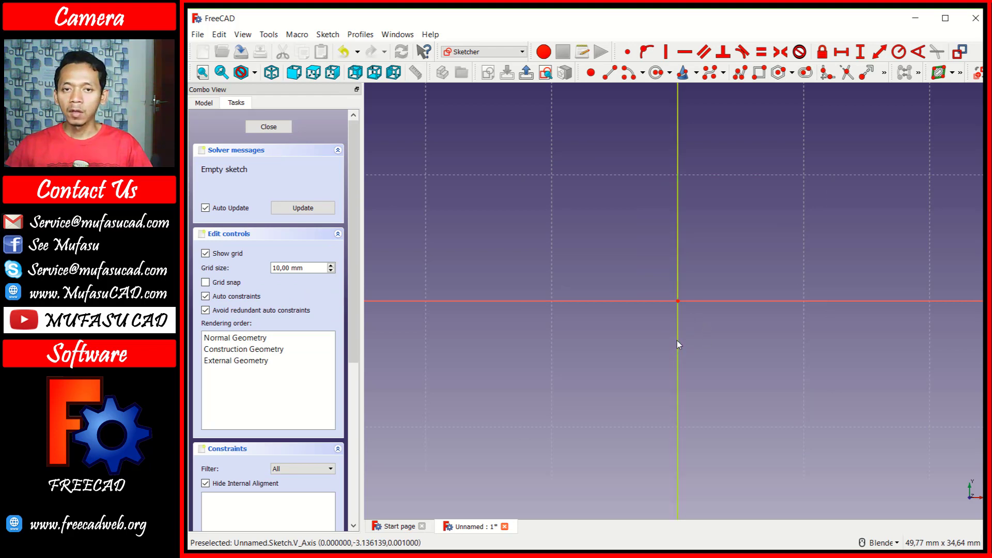
Draw a circle centred on the sketch origin and close the sketch.
click(656, 72)
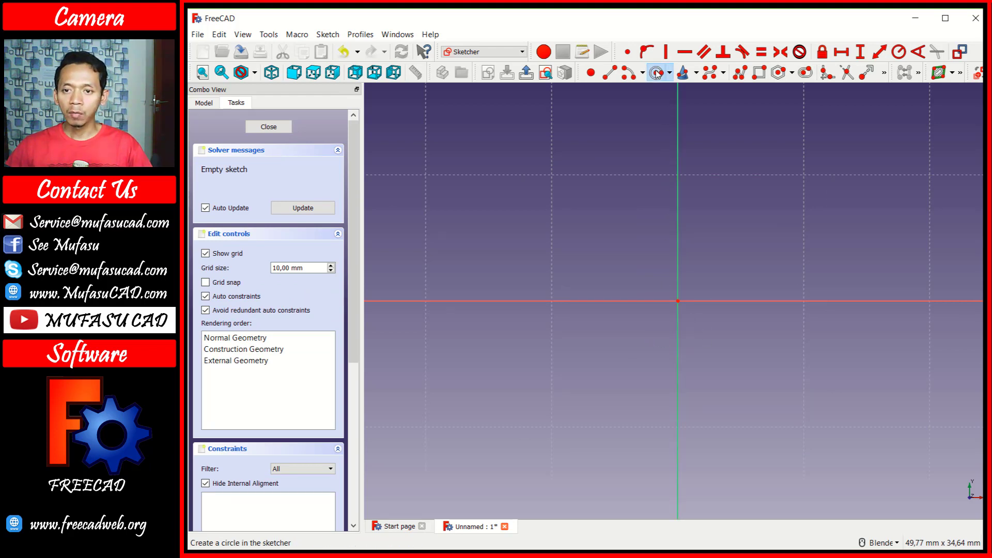
click(678, 301)
click(681, 271)
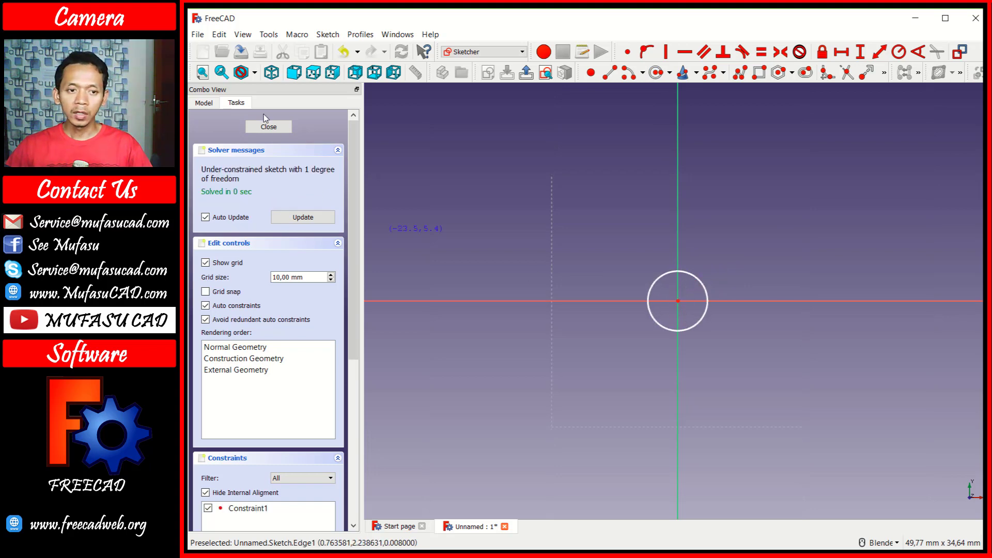
click(268, 127)
Start a second Body sketch on XZ_Plane and tilt the view into perspective.
click(204, 102)
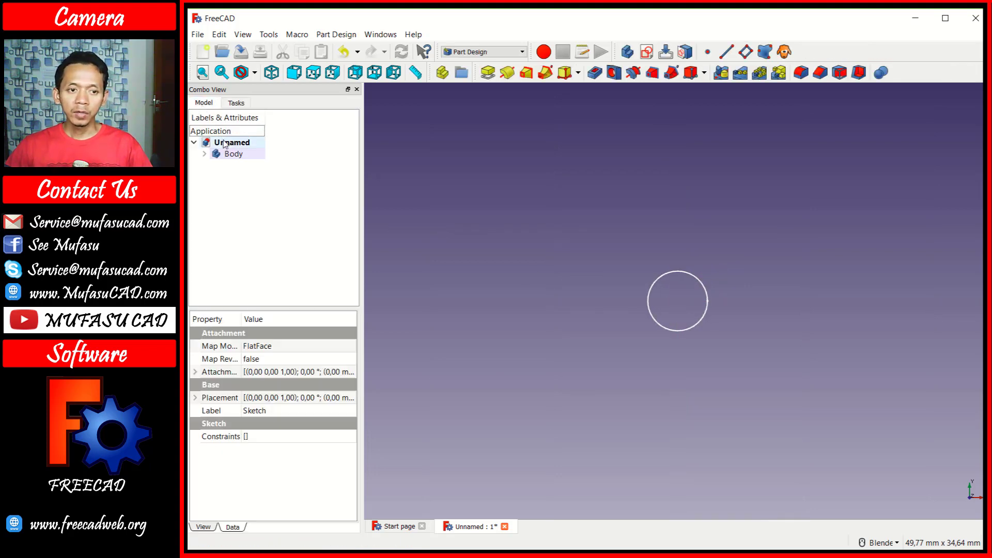
click(234, 154)
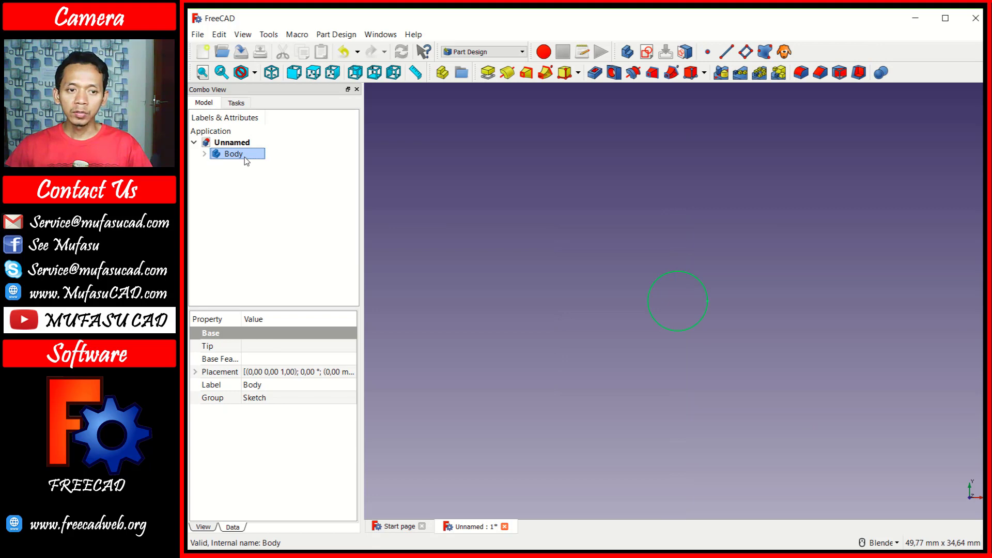
click(646, 52)
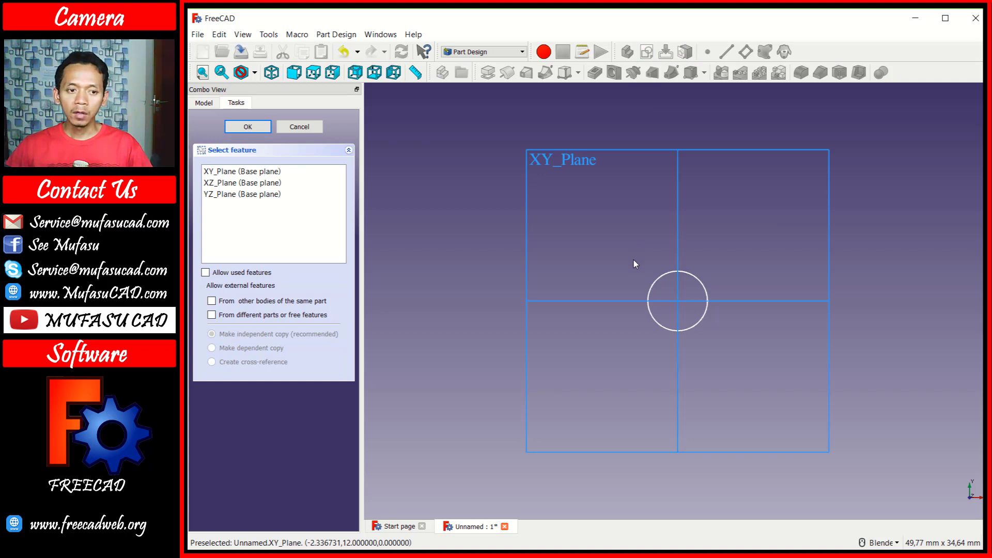
click(227, 182)
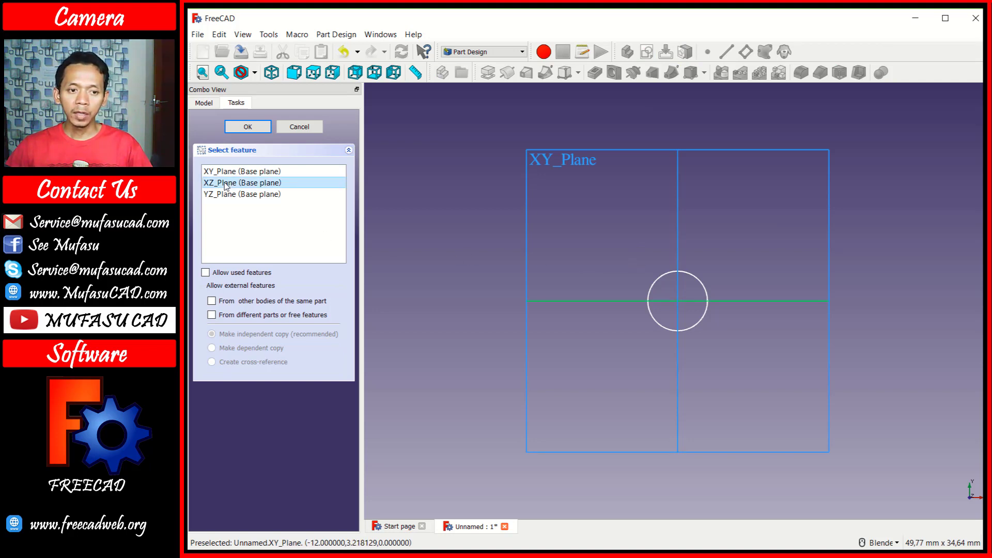
click(249, 127)
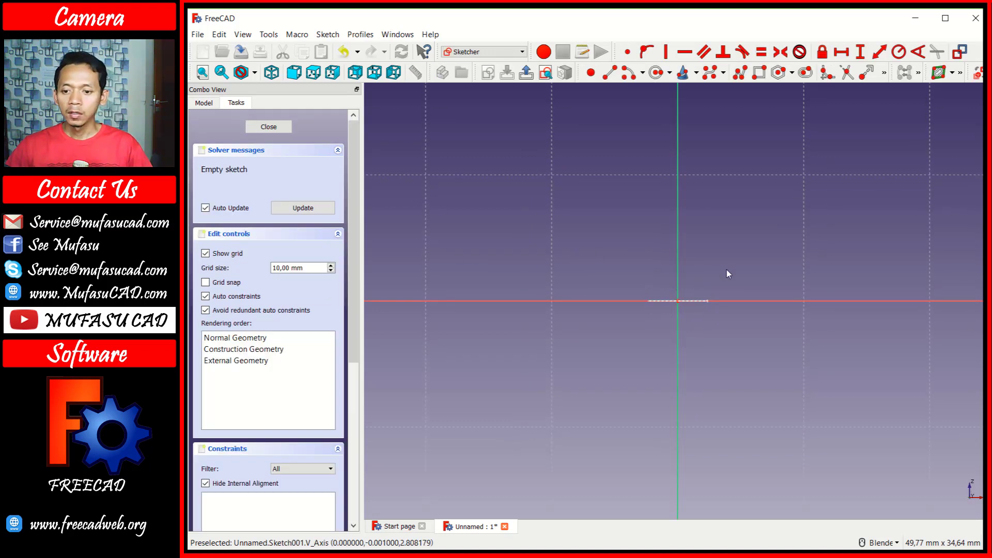
mouse_move(751, 251)
middle_down()
mouse_move(799, 251)
mouse_move(602, 362)
middle_up()
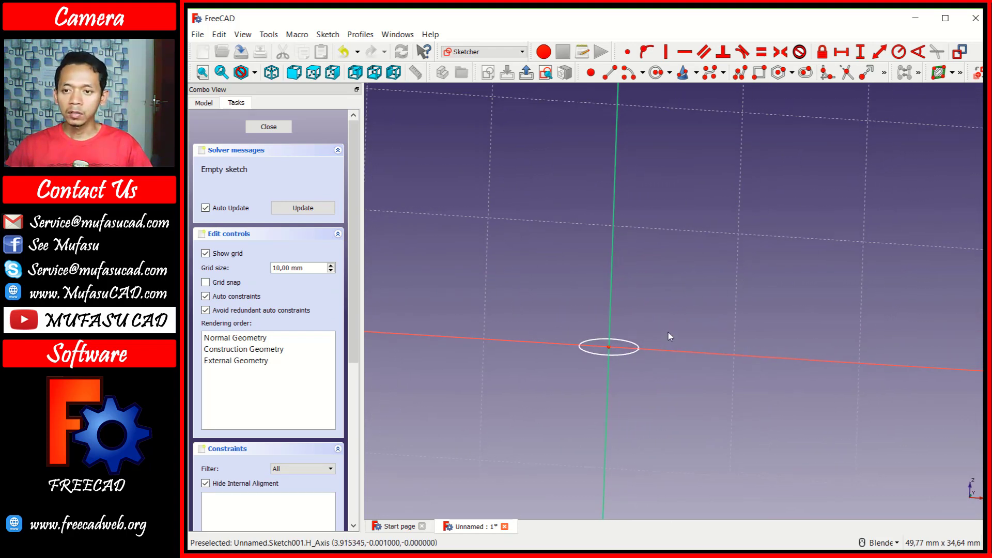
Draw a four-pole B-spline arc starting at the origin and close the sketch.
click(710, 76)
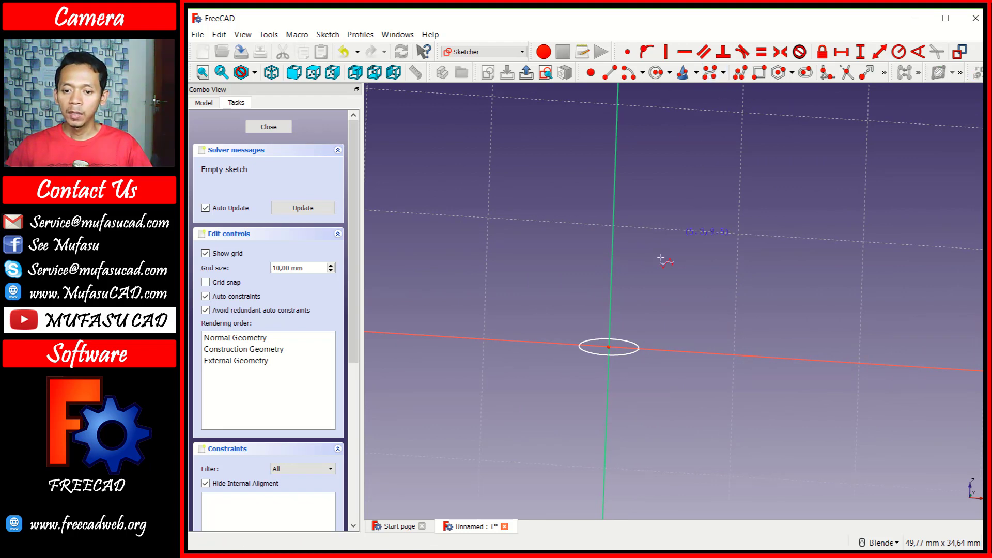
click(608, 346)
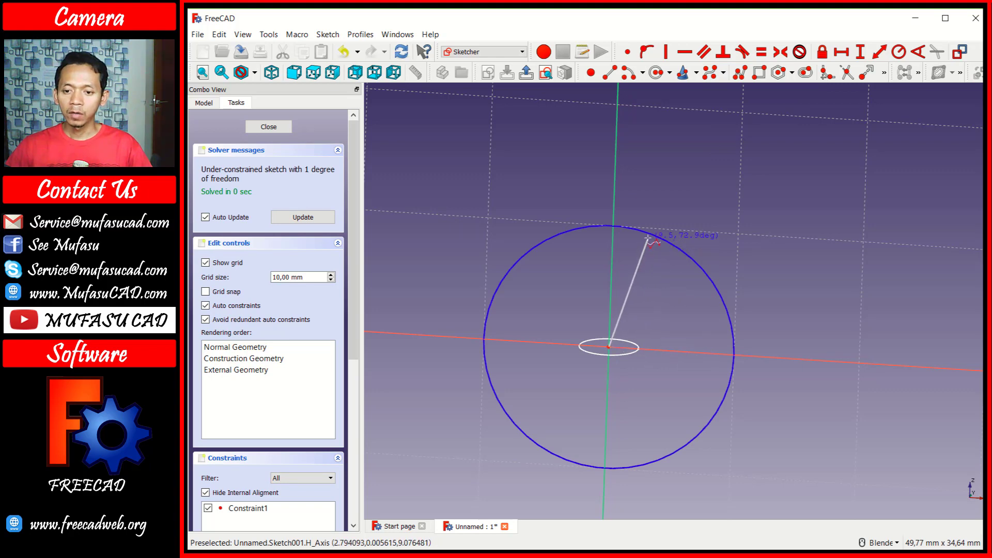
click(673, 229)
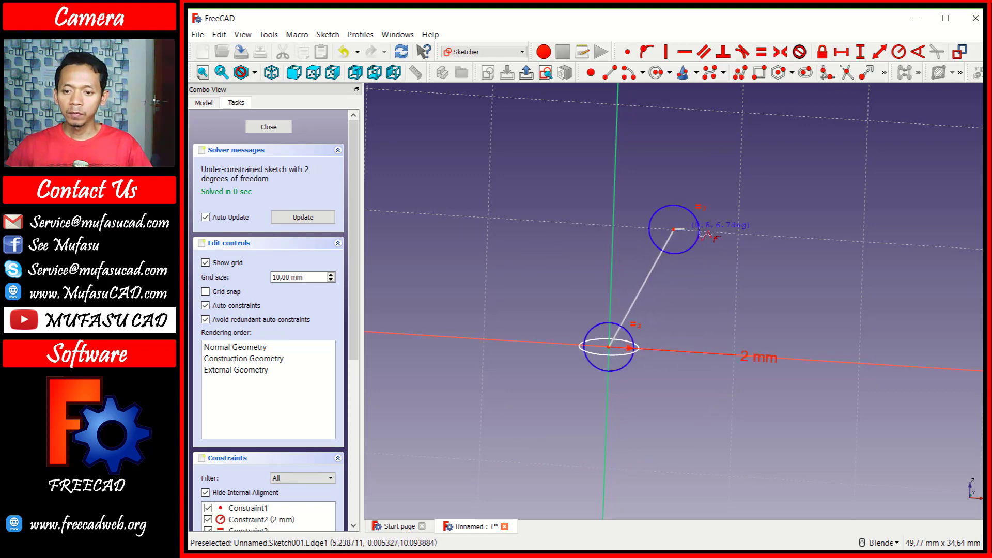
click(800, 230)
click(834, 341)
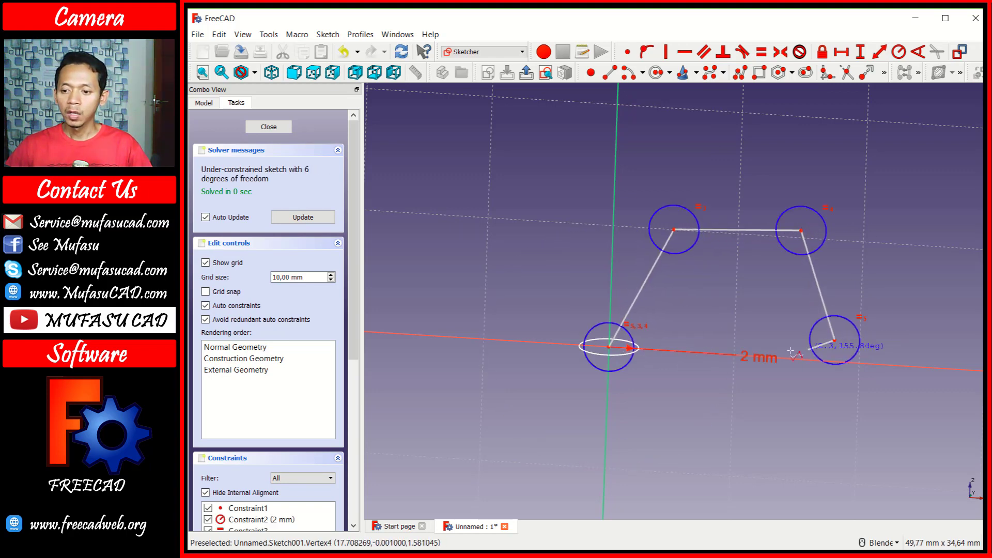
right_click(751, 282)
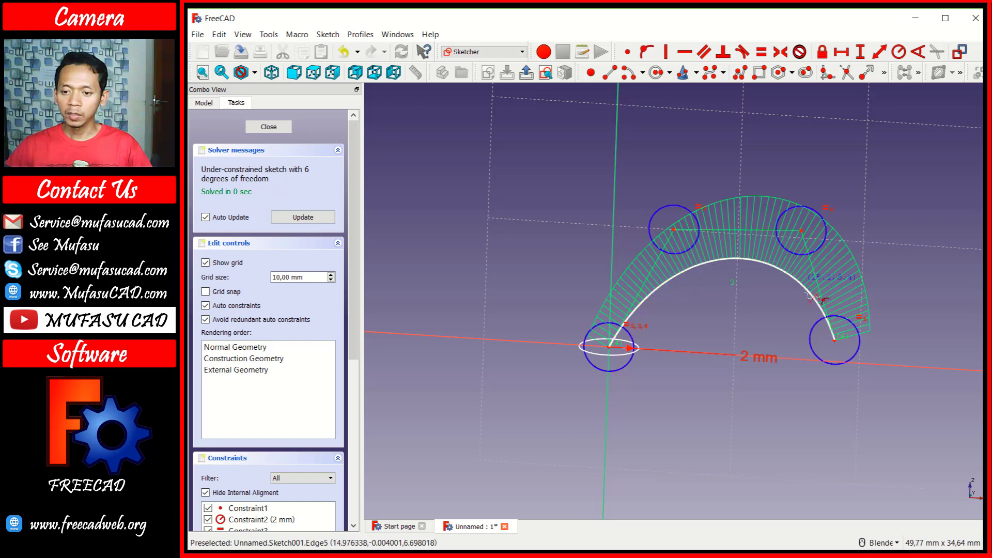
click(269, 127)
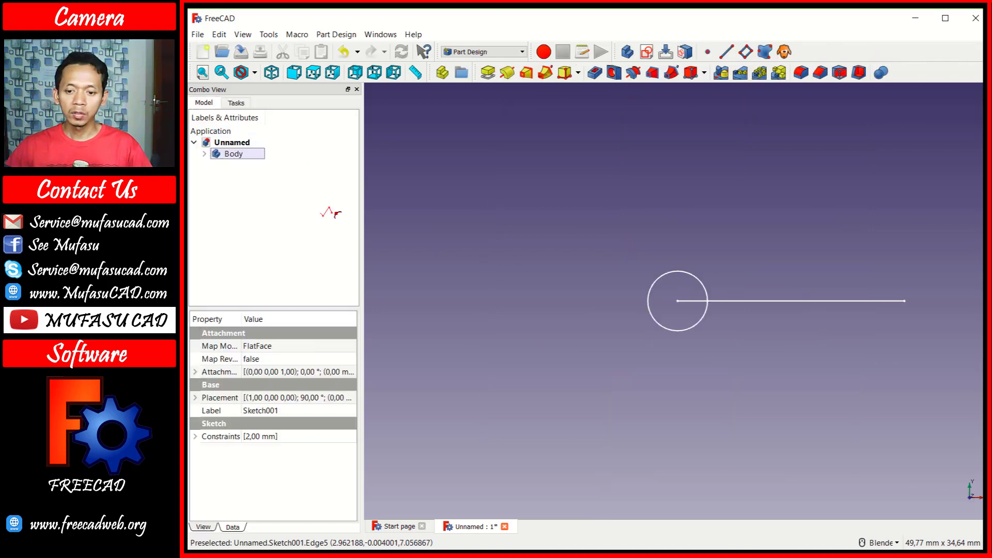
Select the circle sketch and launch the Additive pipe (Sweep) task.
mouse_move(753, 328)
middle_down()
mouse_move(727, 284)
mouse_move(723, 246)
mouse_move(773, 236)
mouse_move(761, 219)
middle_up()
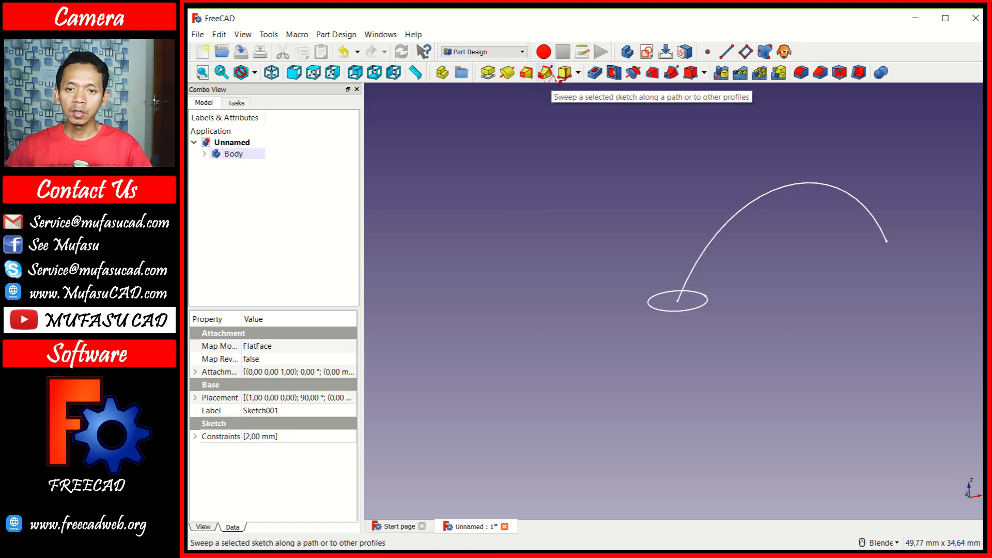
click(547, 74)
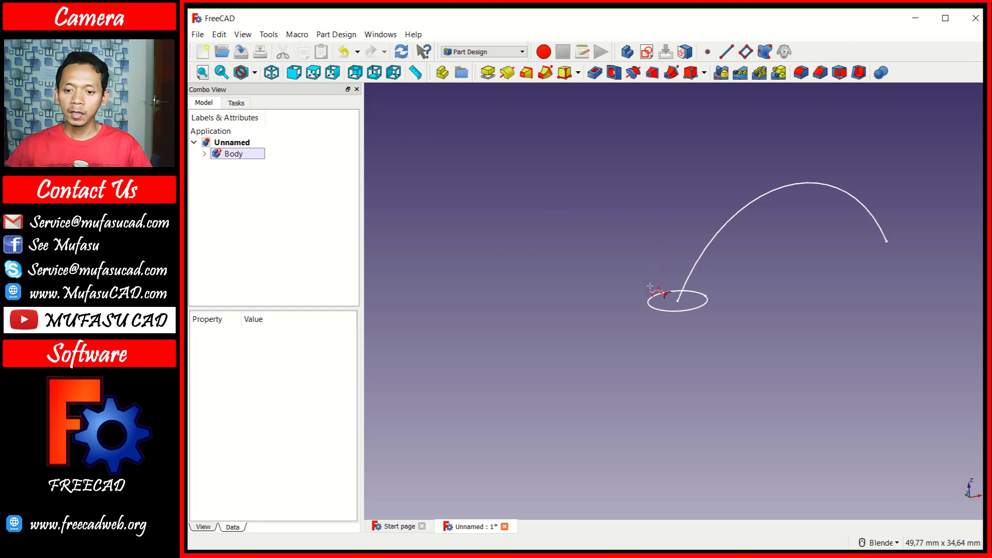
click(652, 295)
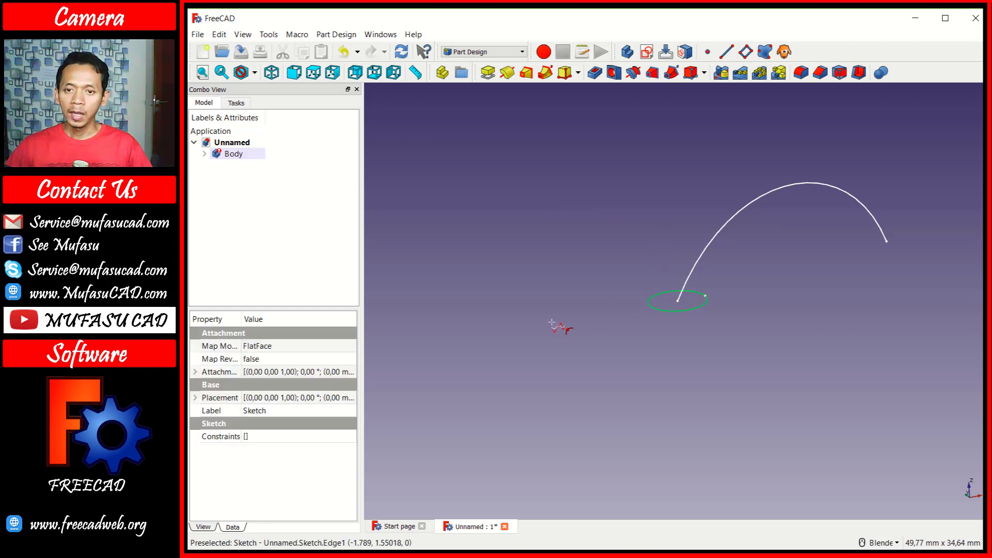
click(546, 74)
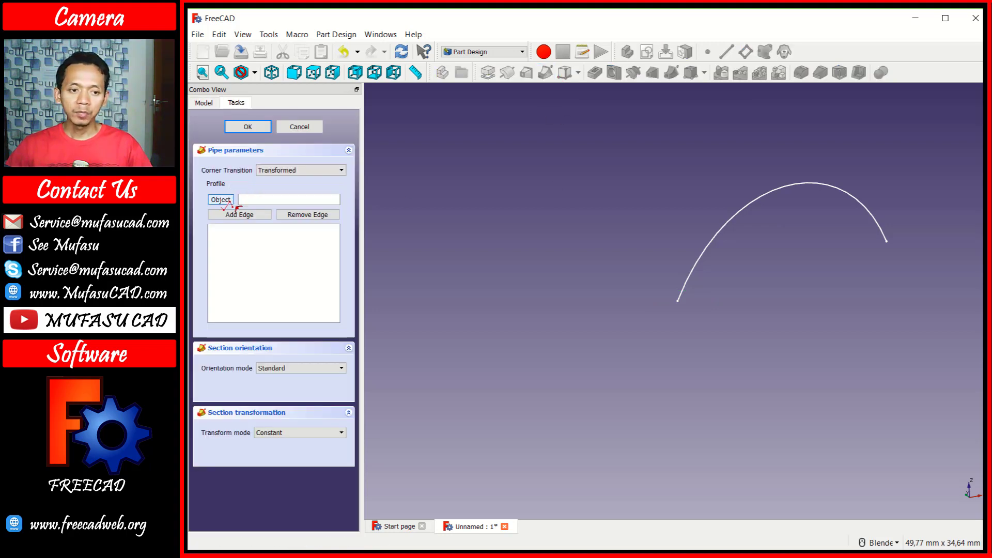
Preview an Additive Pipe using Sketch001, then cancel it and deselect the arc.
click(221, 201)
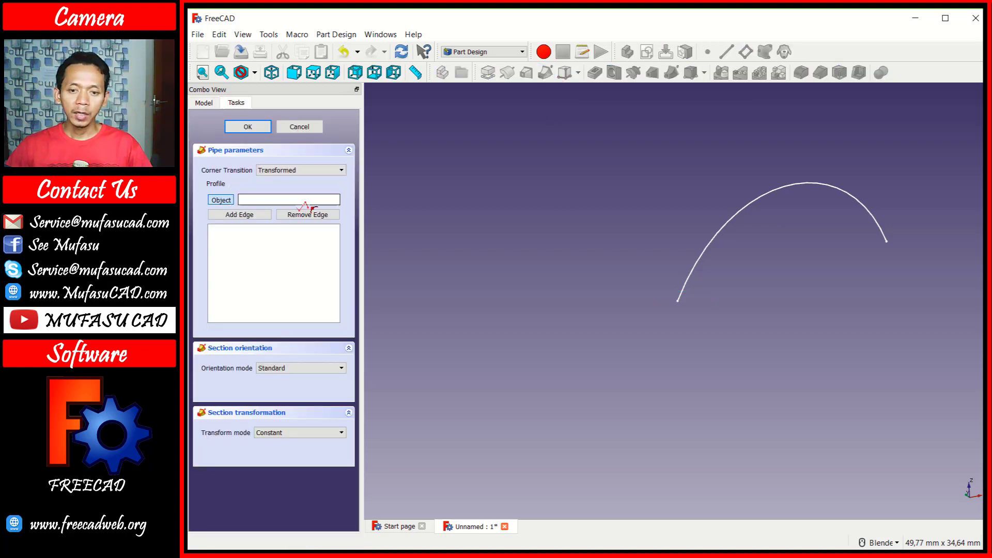
click(739, 209)
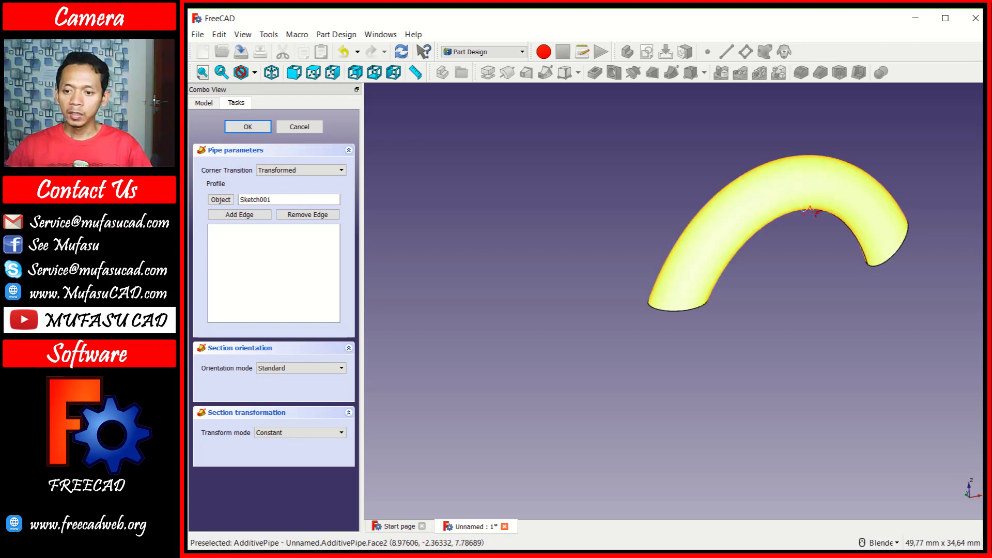
middle_drag(810, 209, 727, 265)
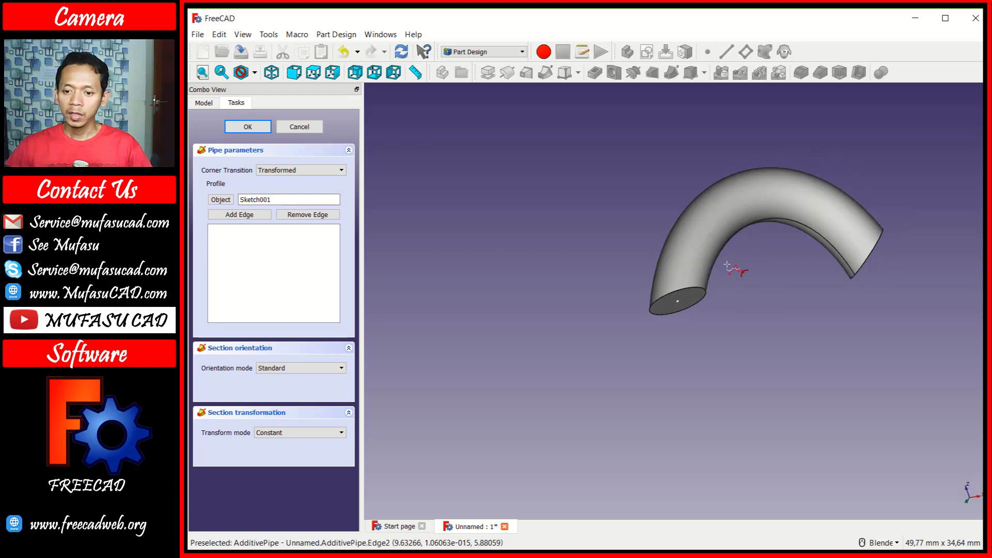
middle_drag(728, 268, 744, 288)
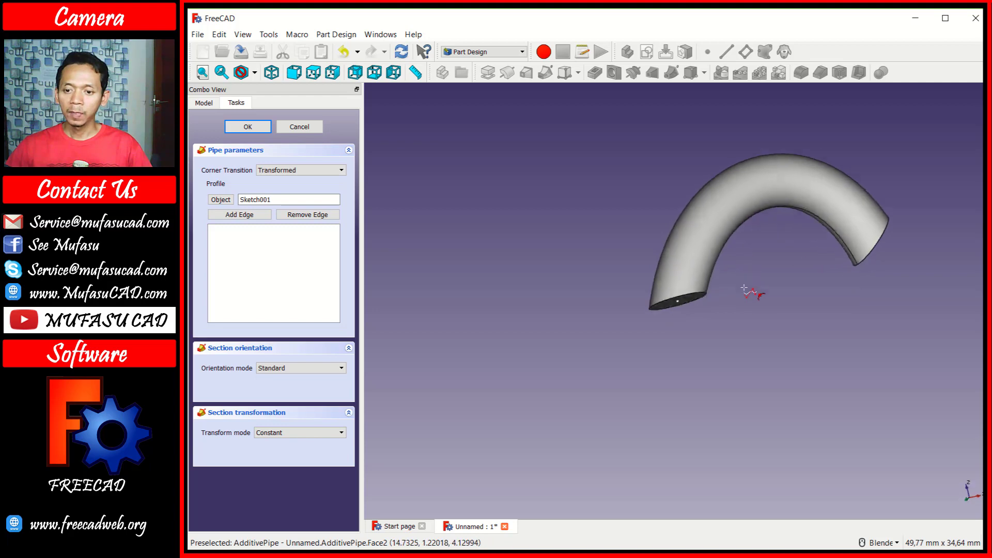
click(300, 127)
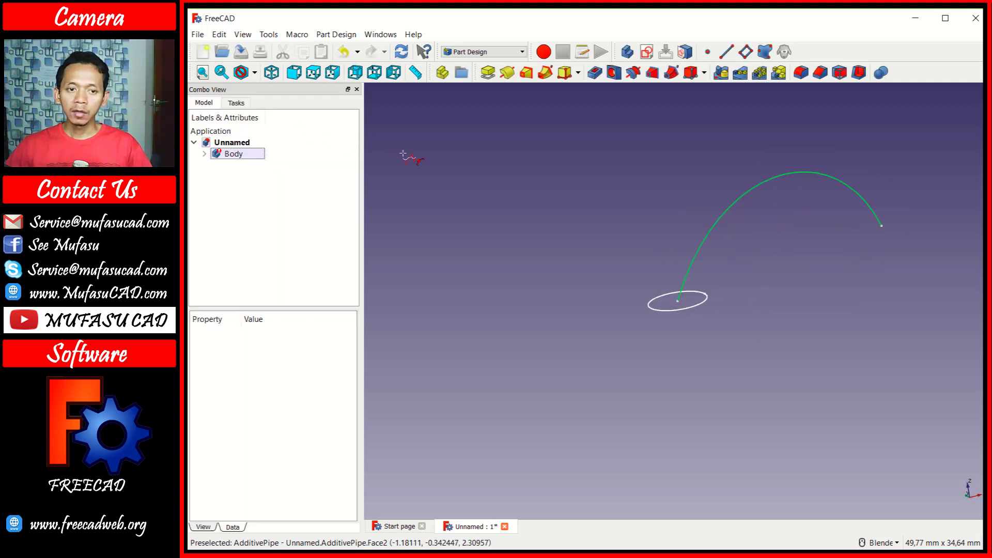
click(770, 243)
mouse_move(746, 224)
middle_down()
mouse_move(753, 246)
mouse_move(709, 226)
middle_up()
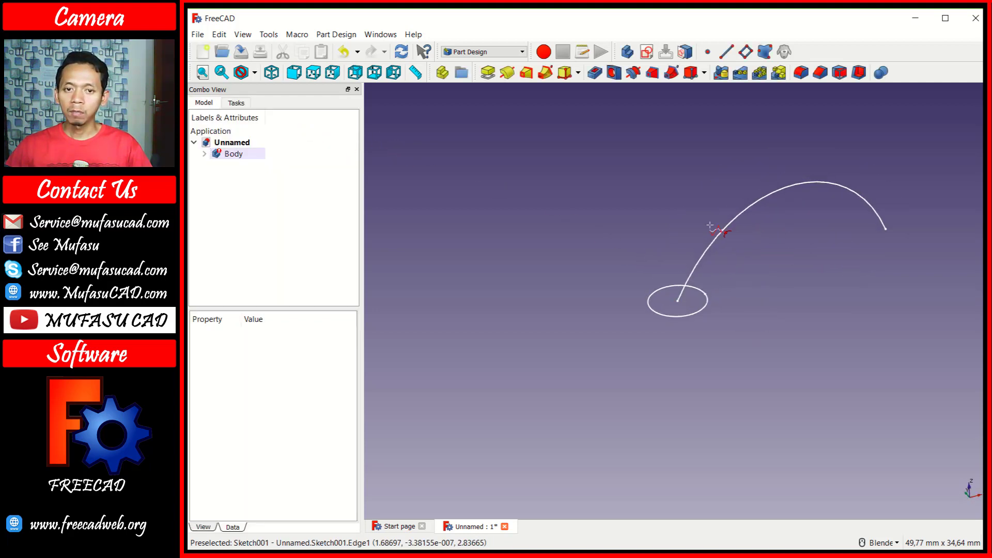
Switch from Part Design to the Part workbench and launch its Sweep tool.
click(522, 51)
click(465, 152)
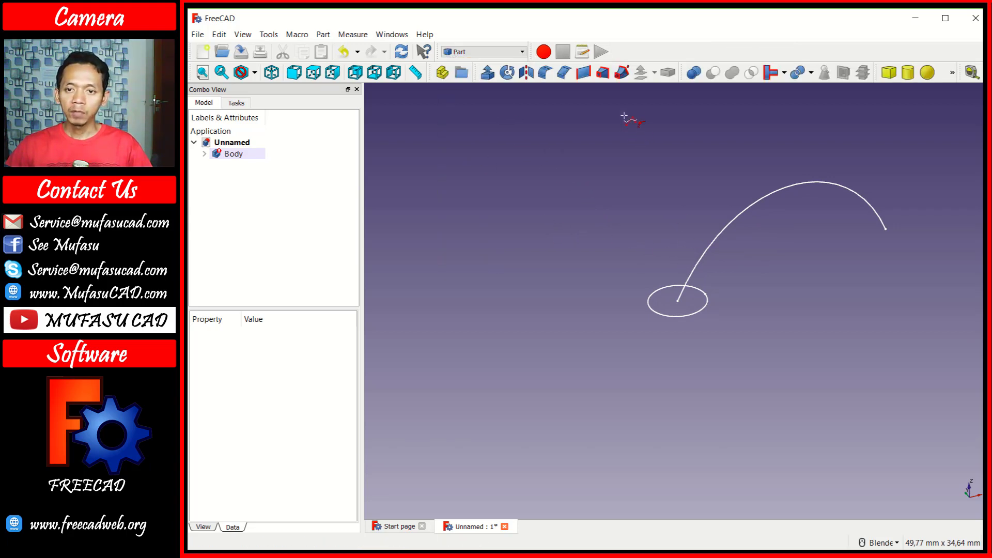
click(622, 72)
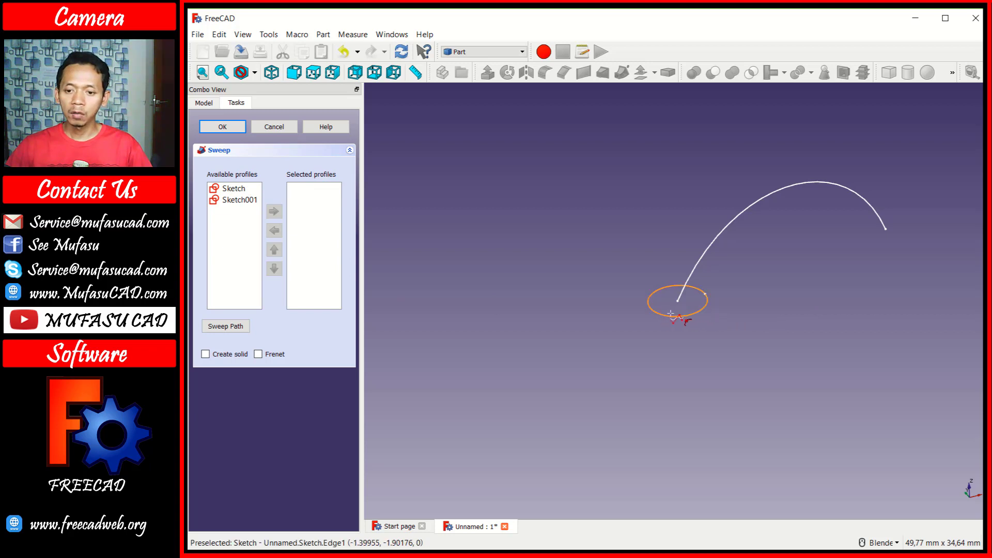
Add Sketch as the selected profile and set the B-spline arc edge as sweep path.
click(666, 316)
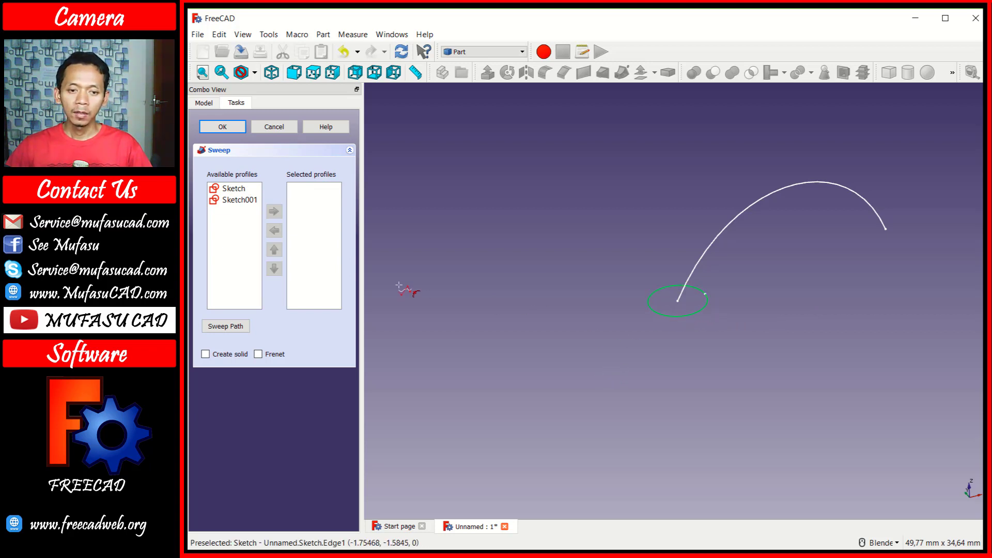
click(238, 190)
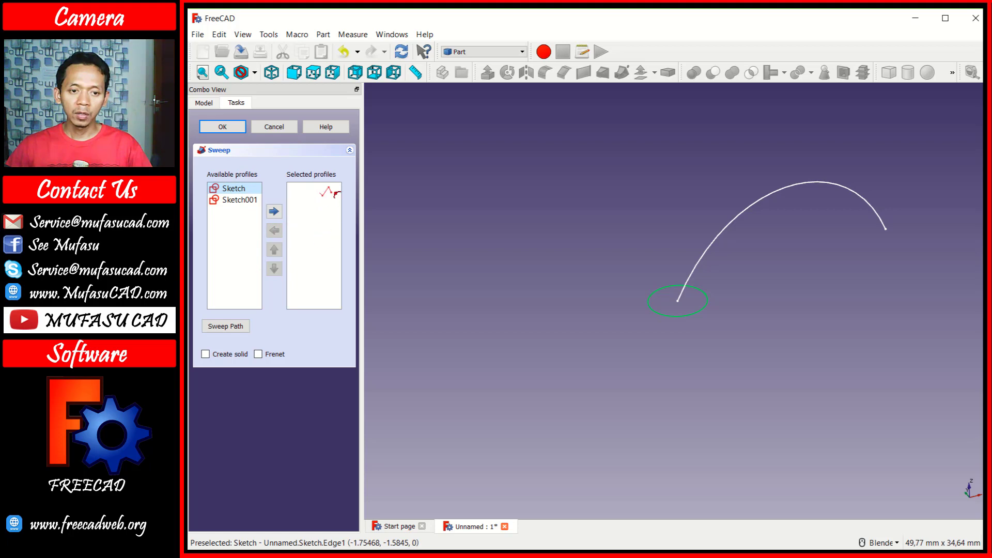
click(275, 211)
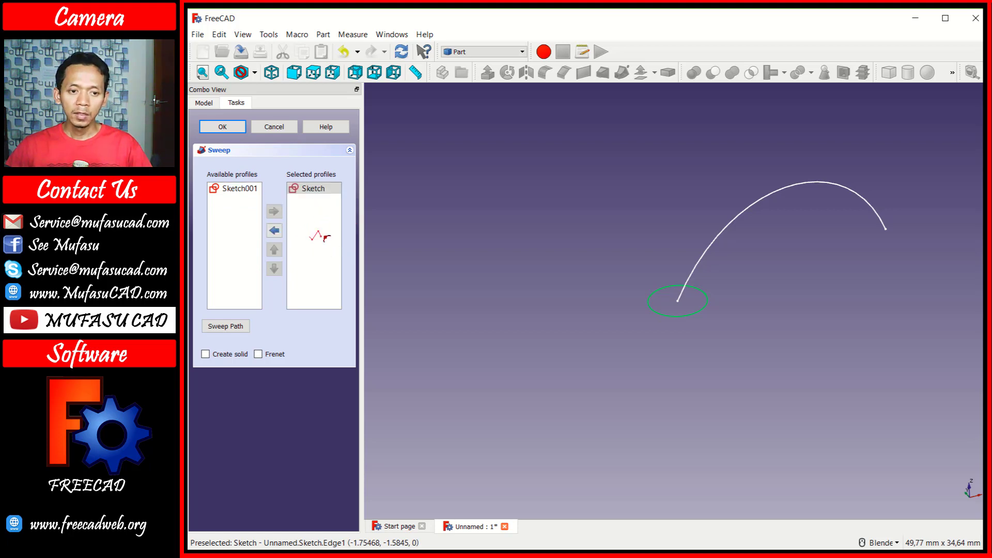
click(241, 328)
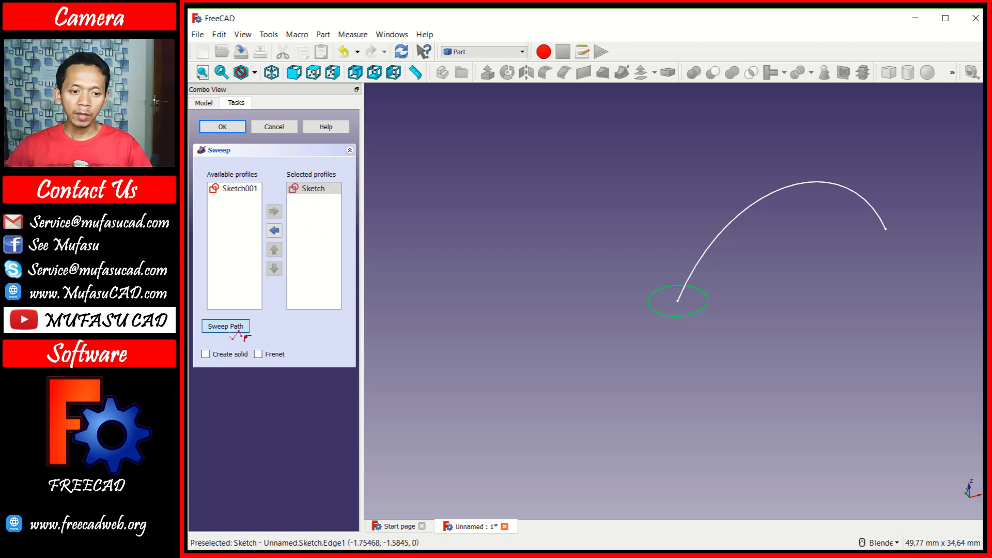
click(723, 241)
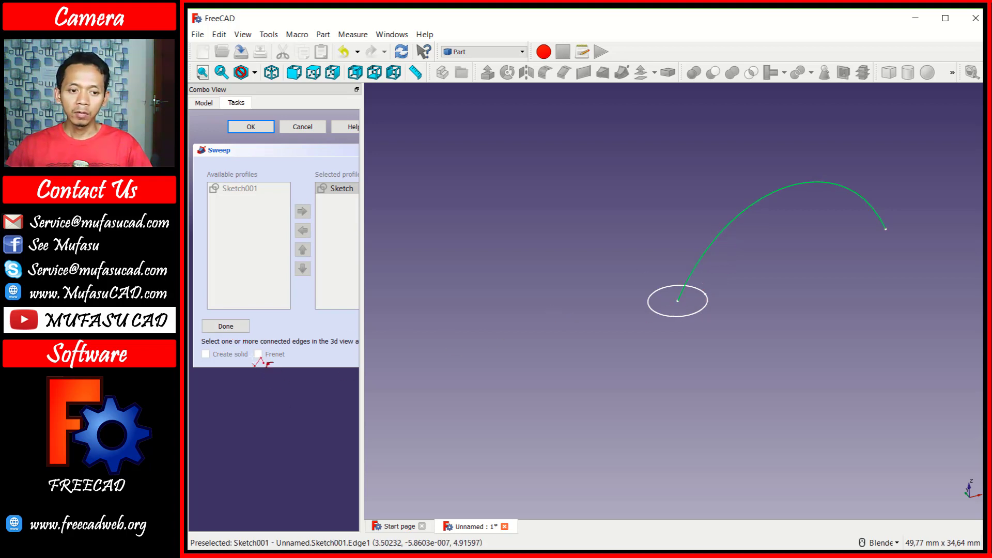
click(226, 326)
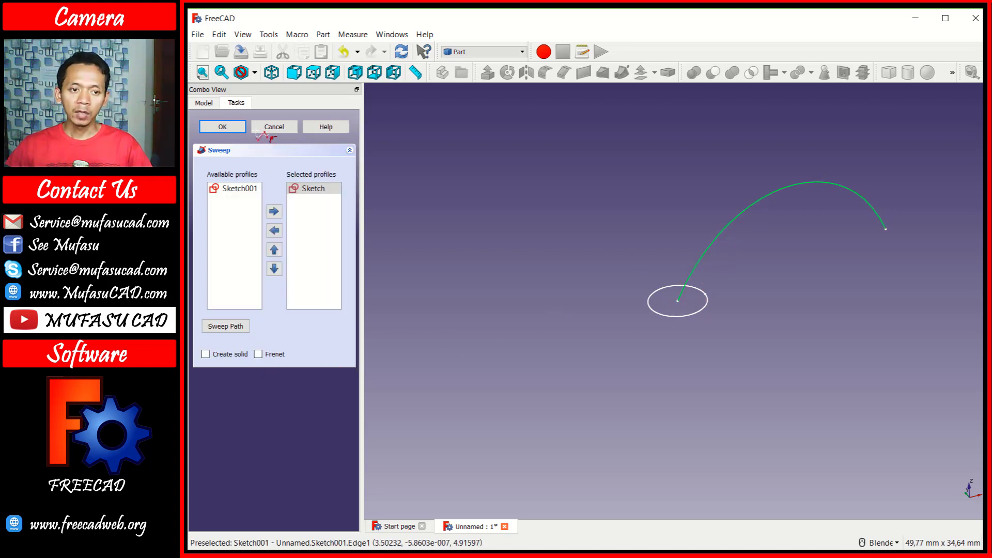
Confirm the Sweep and orbit to inspect the open-ended tube along the arc.
click(239, 128)
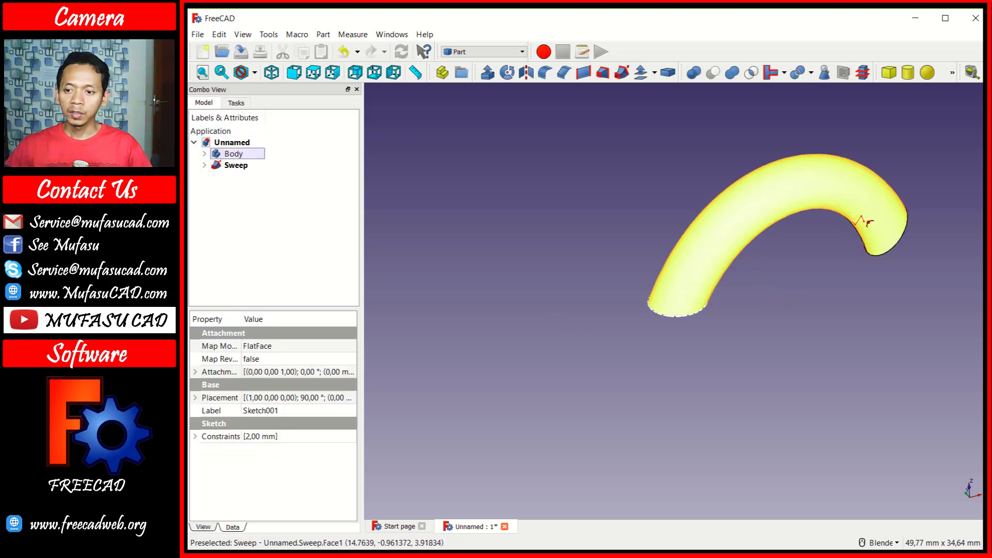
middle_drag(750, 313, 754, 299)
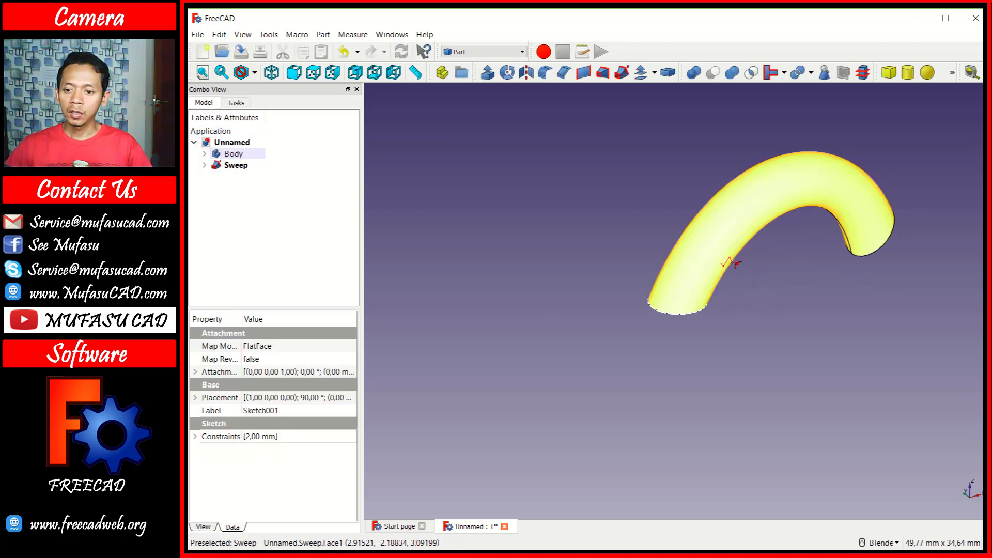
middle_drag(754, 279, 700, 295)
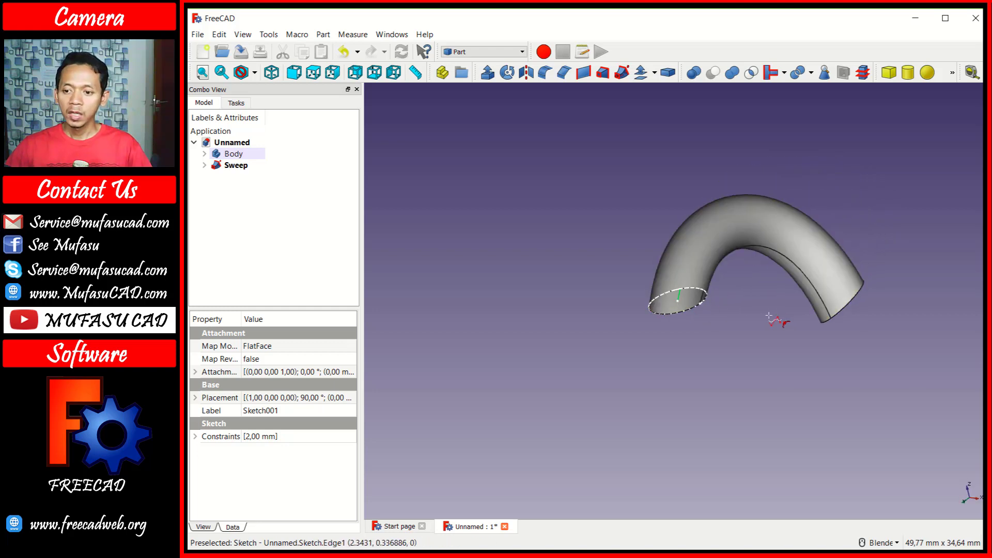
mouse_move(774, 317)
middle_down()
mouse_move(671, 248)
mouse_move(704, 251)
middle_up()
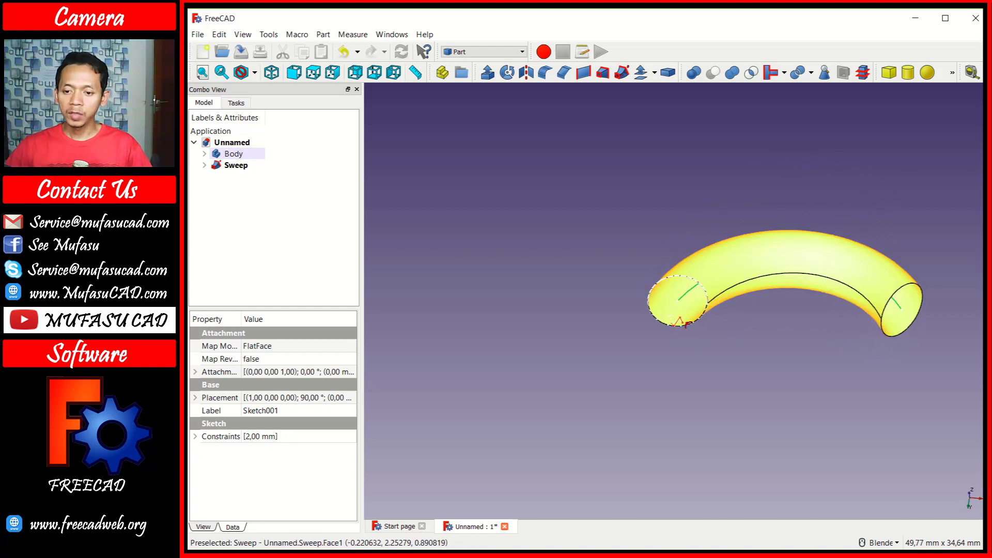
middle_drag(759, 318, 759, 340)
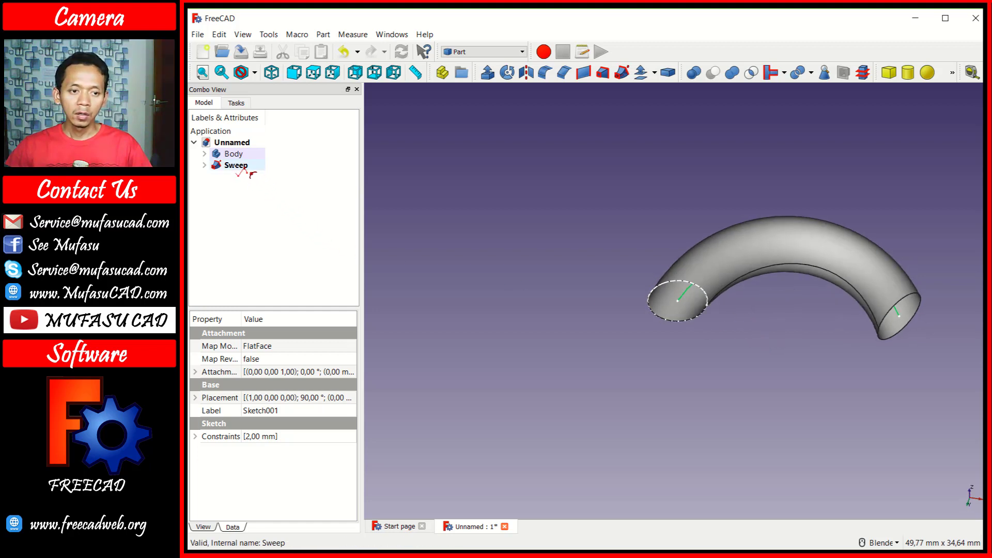
Set the Sweep's Solid property to true and orbit to check the capped tube.
click(239, 166)
click(268, 397)
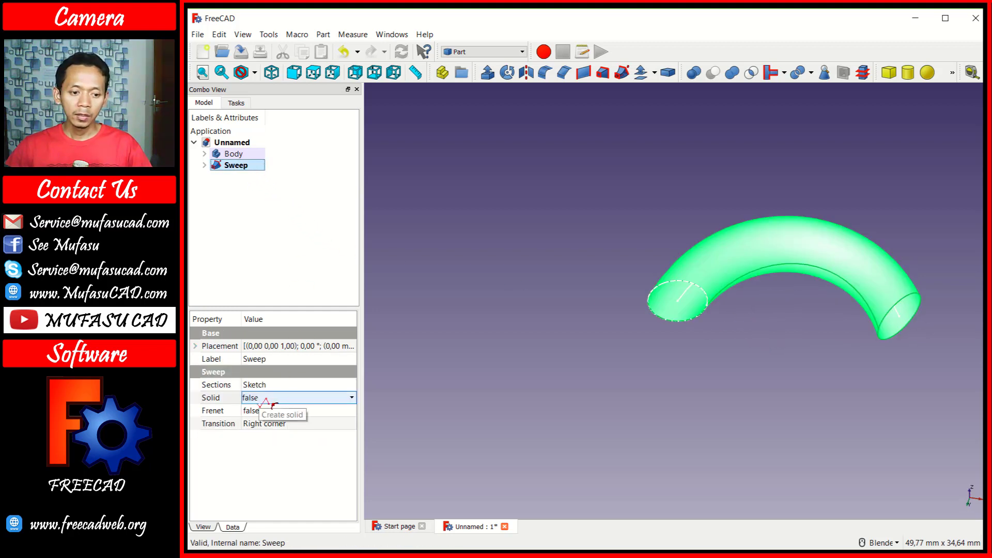
click(268, 401)
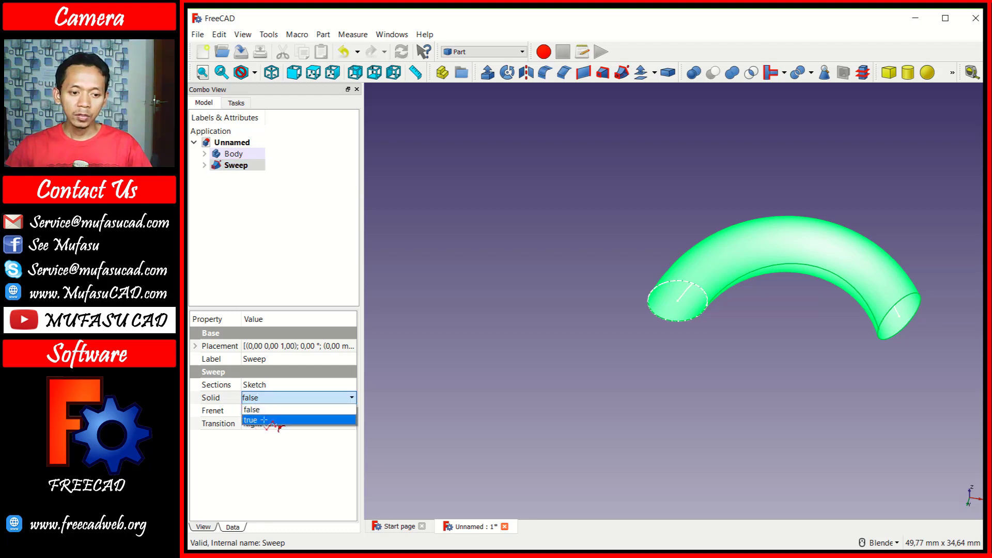
click(269, 420)
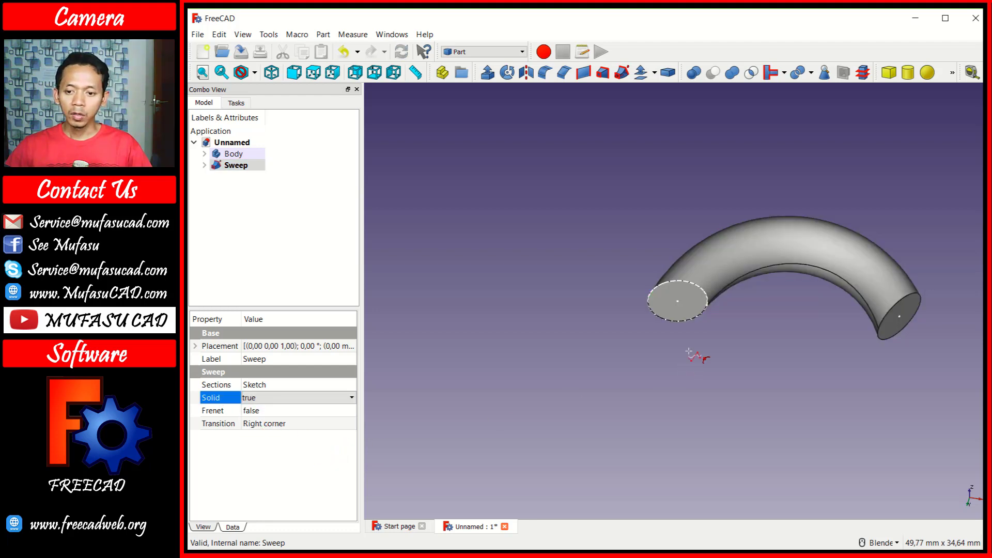
mouse_move(746, 257)
middle_down()
mouse_move(770, 351)
mouse_move(773, 284)
mouse_move(713, 310)
middle_up()
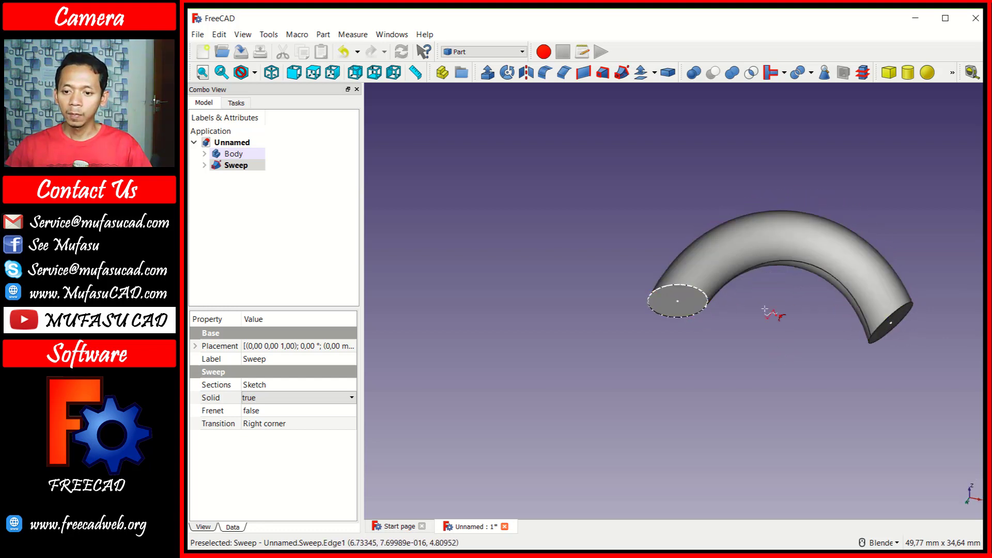